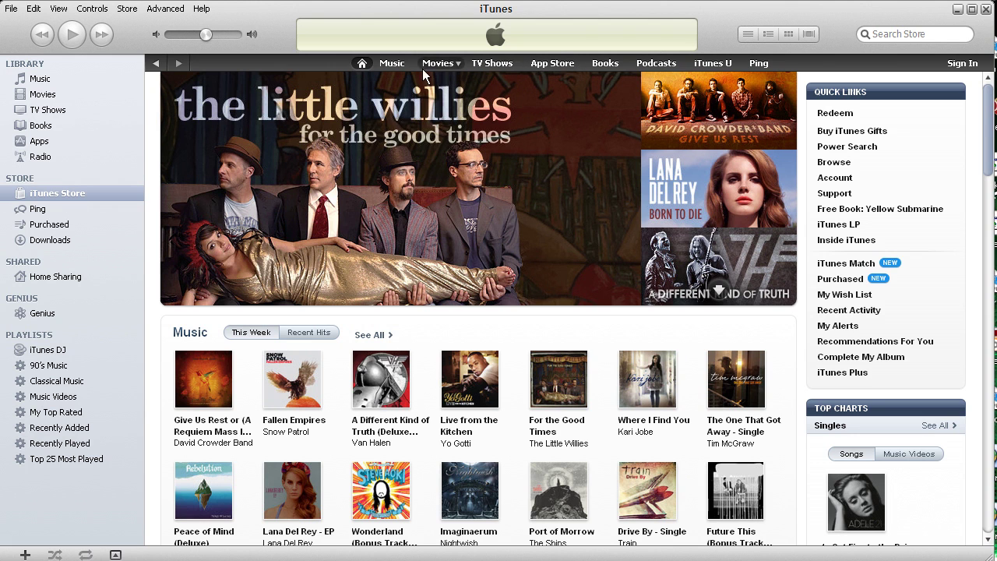
Find Temple Run under the App Store's Free Apps and request its free download.
click(548, 69)
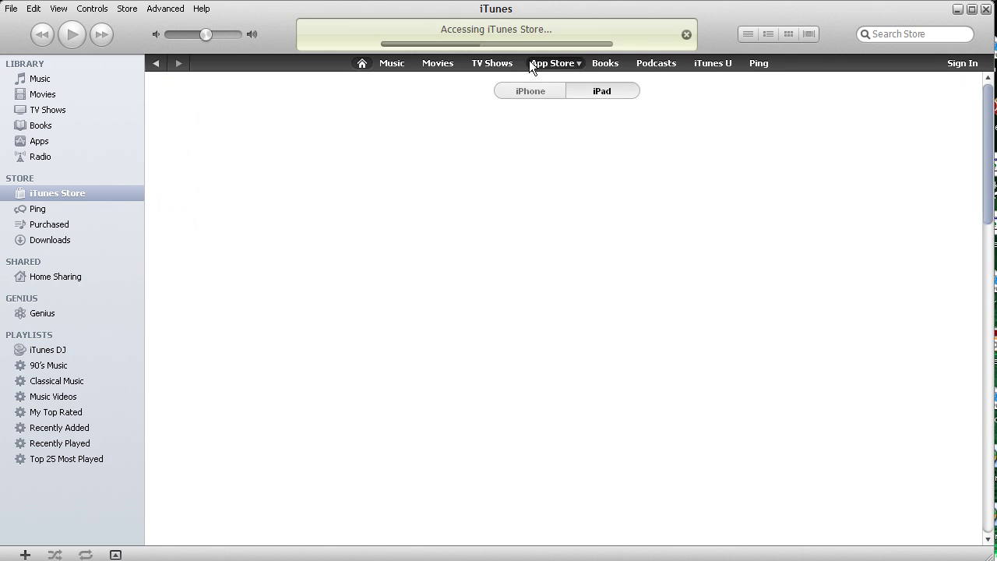
scroll(777, 303, down, 10)
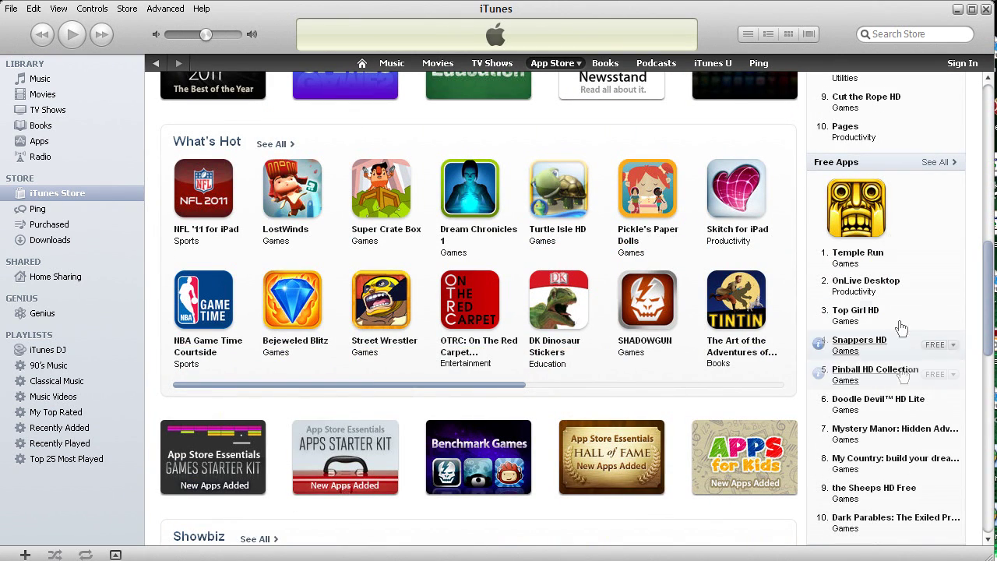
click(849, 222)
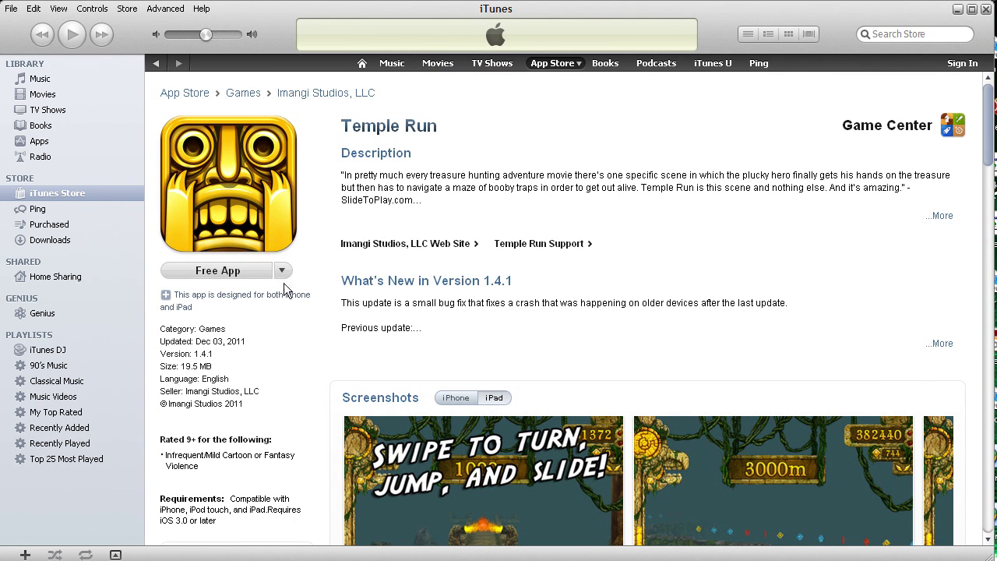
click(237, 274)
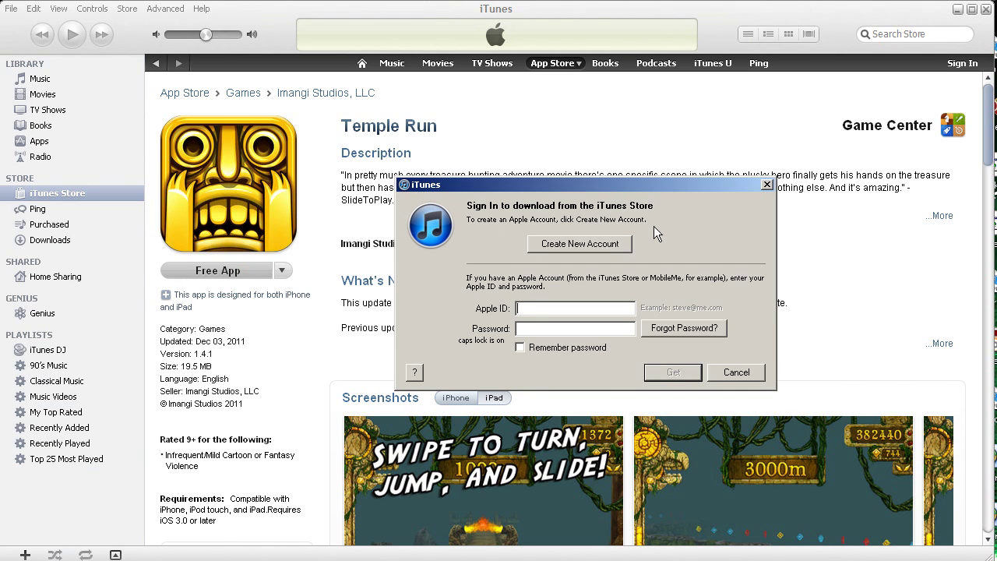
click(582, 246)
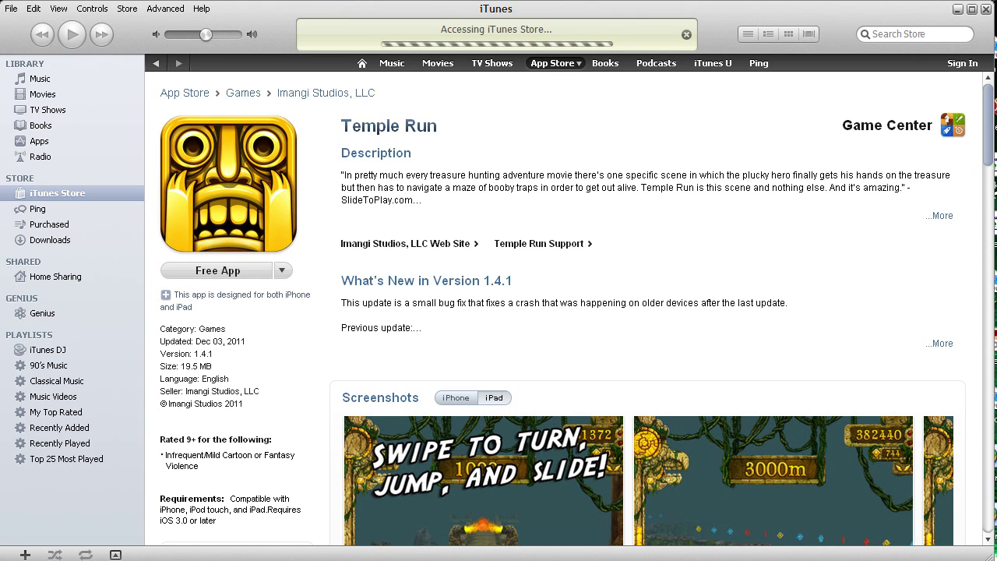
Scroll through the iTunes Store terms and conditions and agree to them.
scroll(925, 311, down, 1)
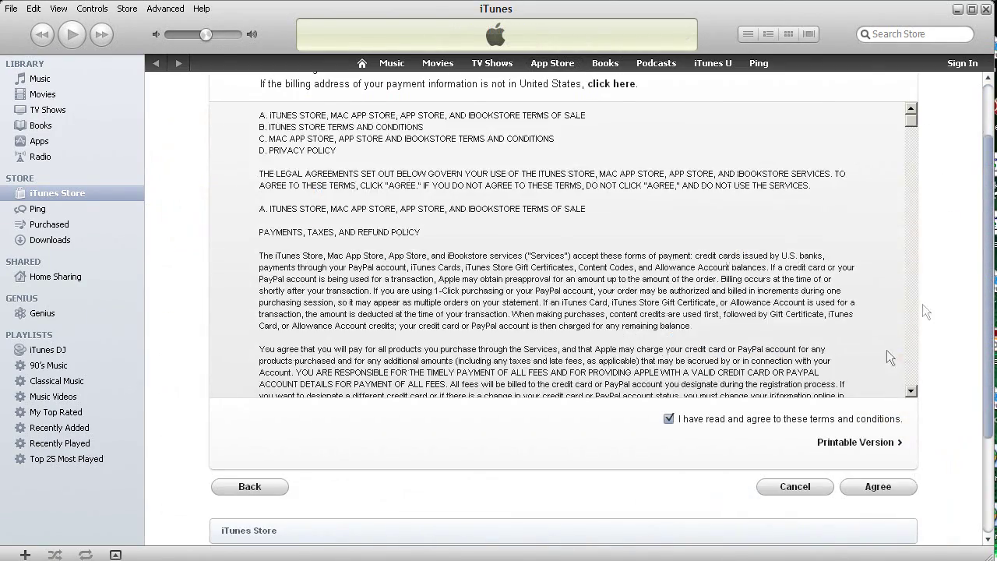
scroll(896, 351, down, 2)
scroll(835, 303, down, 5)
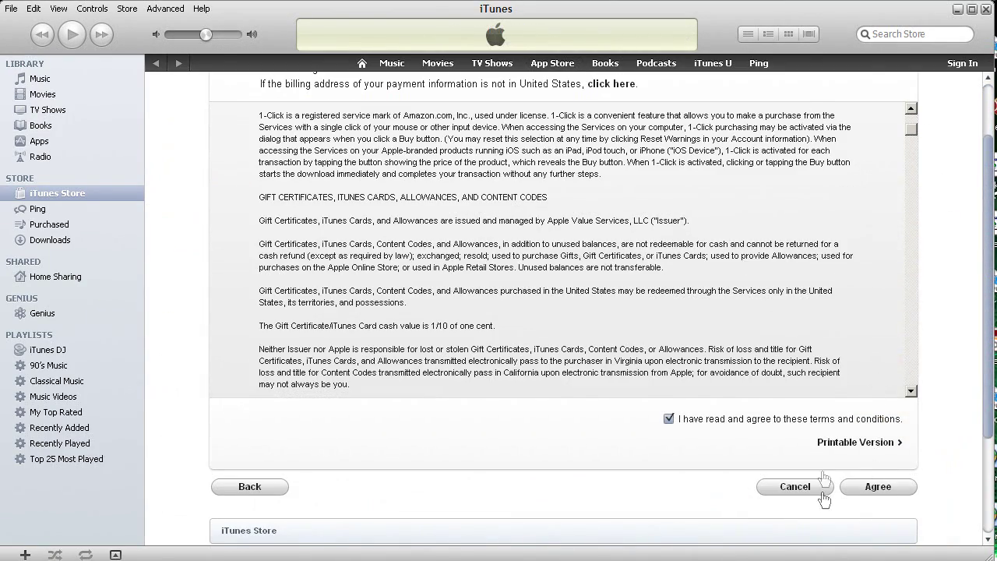
click(878, 486)
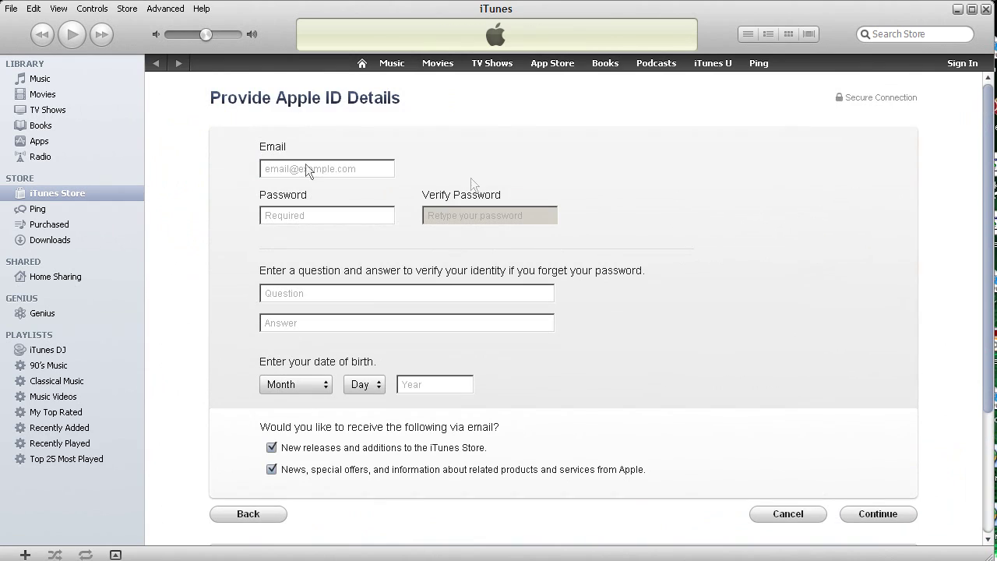
click(335, 168)
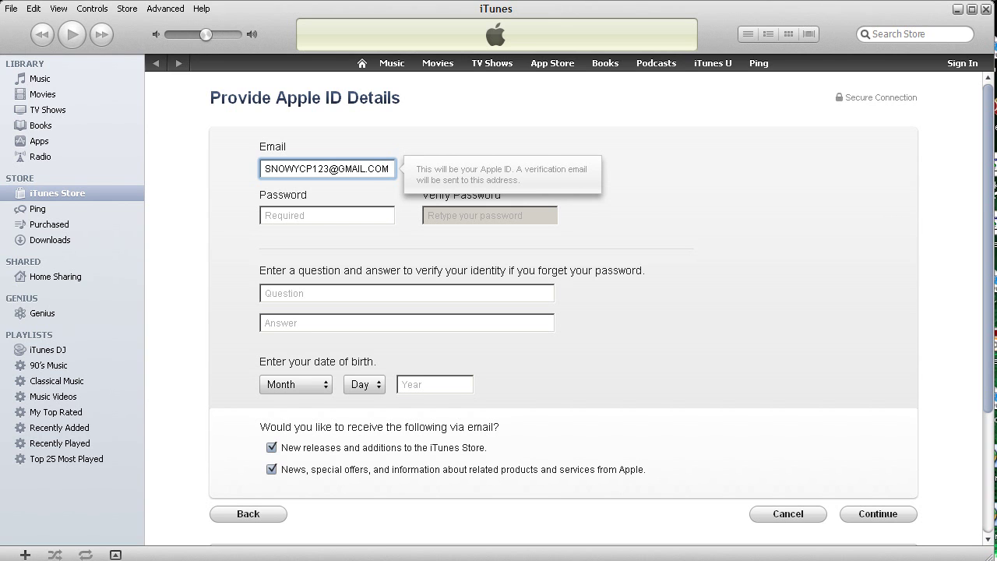
click(327, 215)
text(•••••••••••••)
click(490, 215)
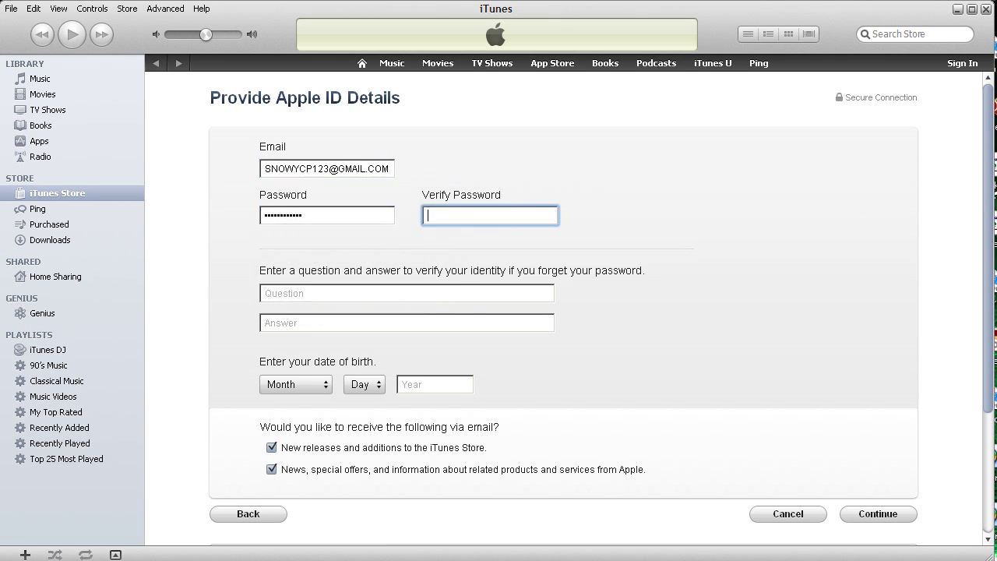
click(407, 293)
click(407, 323)
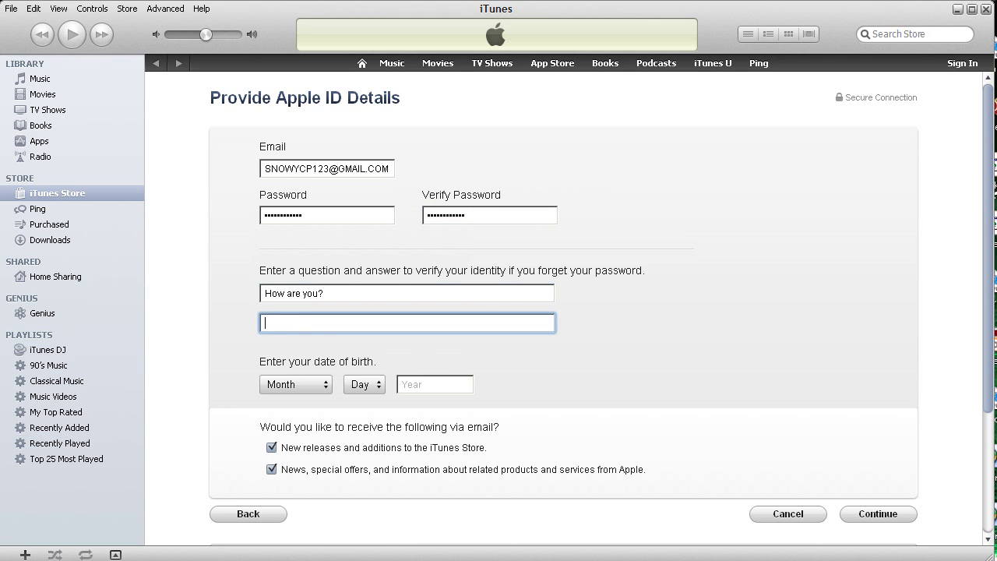
Set the birth date to January 1, 1987, opt out of both email lists, and continue.
click(296, 384)
click(296, 402)
click(364, 384)
click(364, 404)
click(435, 384)
text(1987)
click(361, 471)
click(352, 449)
click(889, 517)
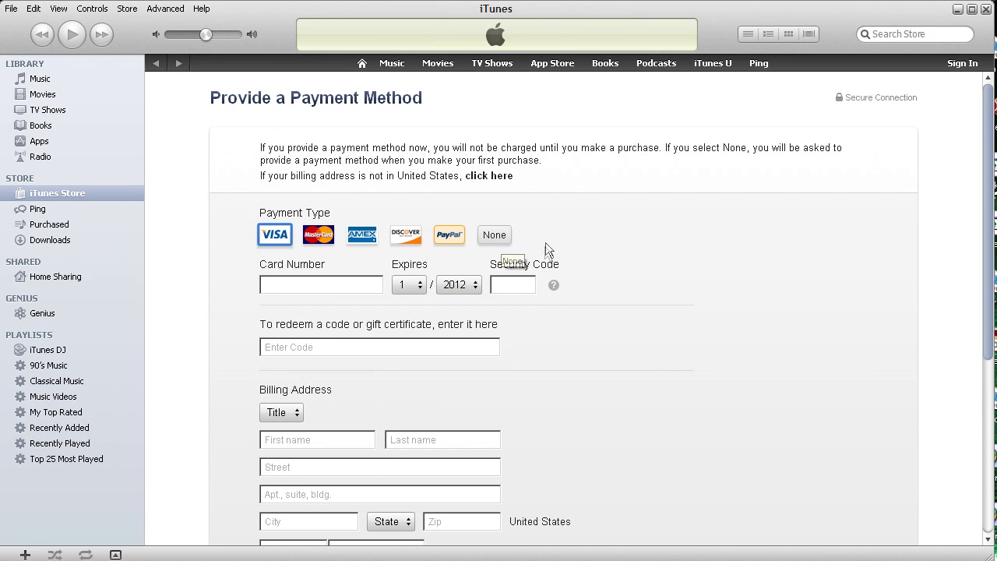
Choose None as payment type, fill in the billing address, and create the Apple ID.
click(499, 237)
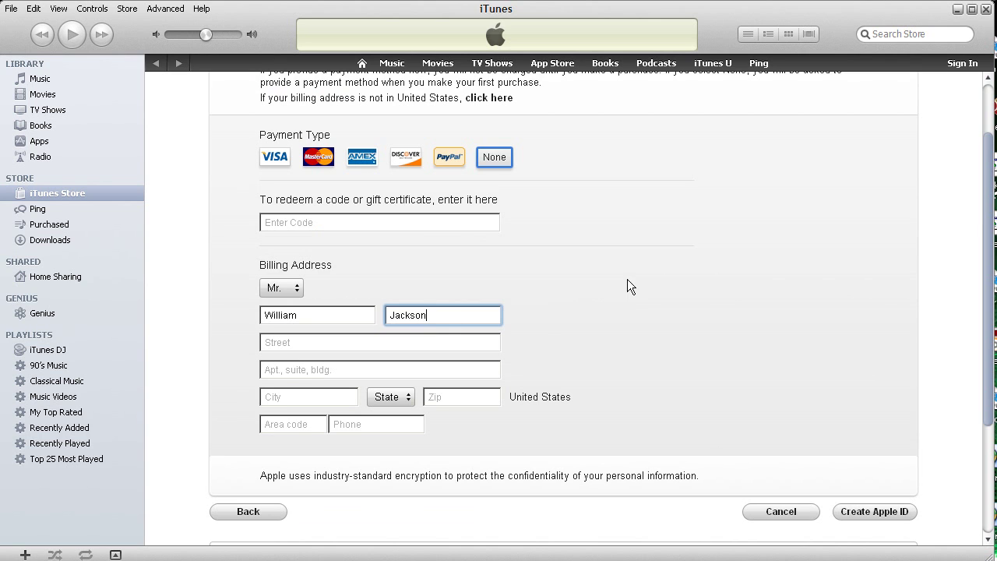
click(535, 372)
click(374, 369)
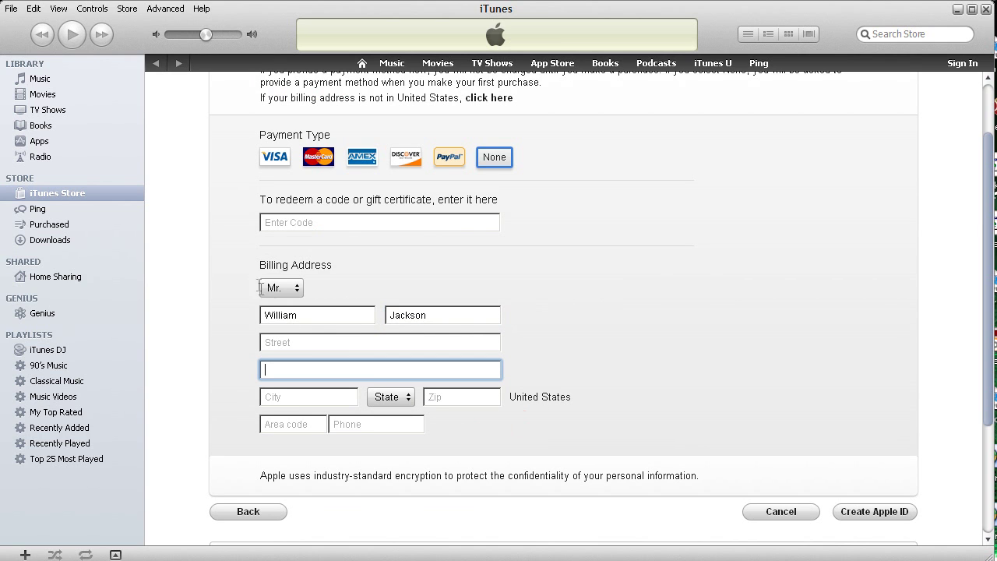
click(265, 269)
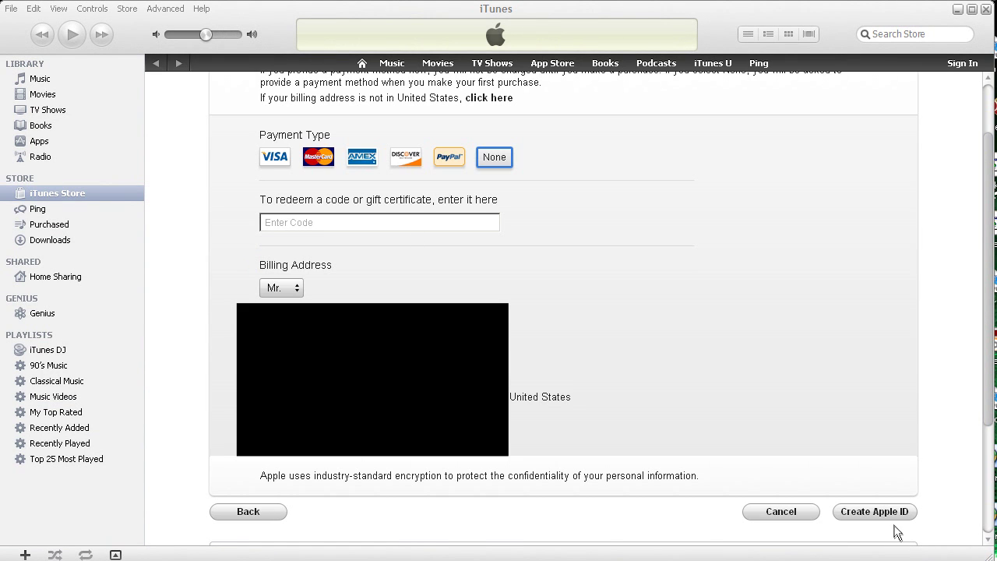
click(890, 516)
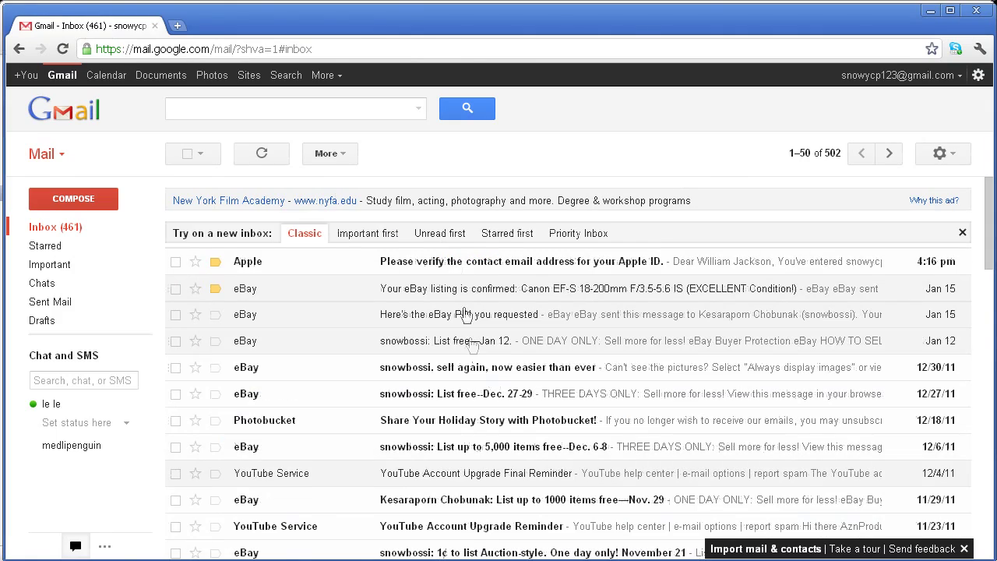
click(451, 260)
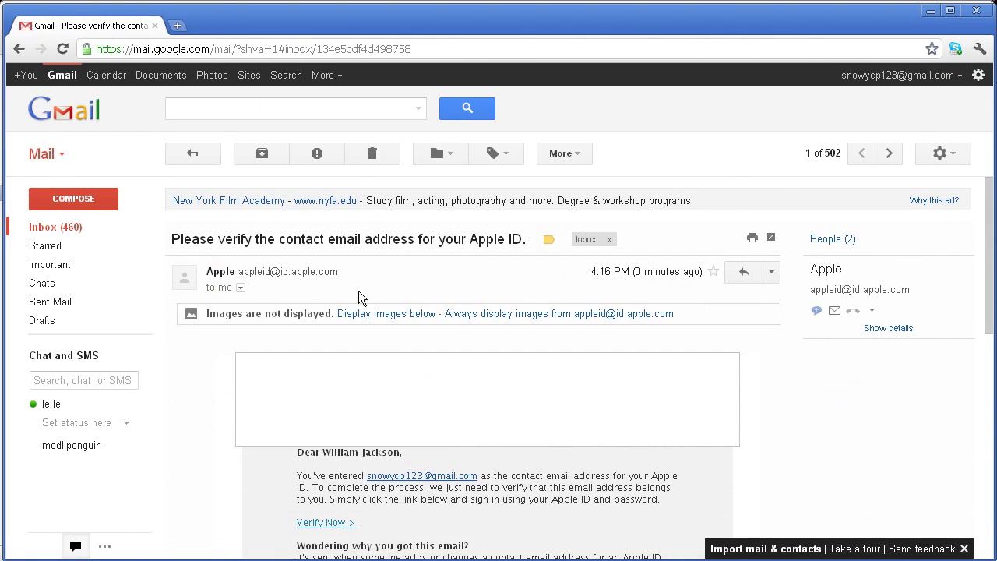
scroll(360, 290, down, 2)
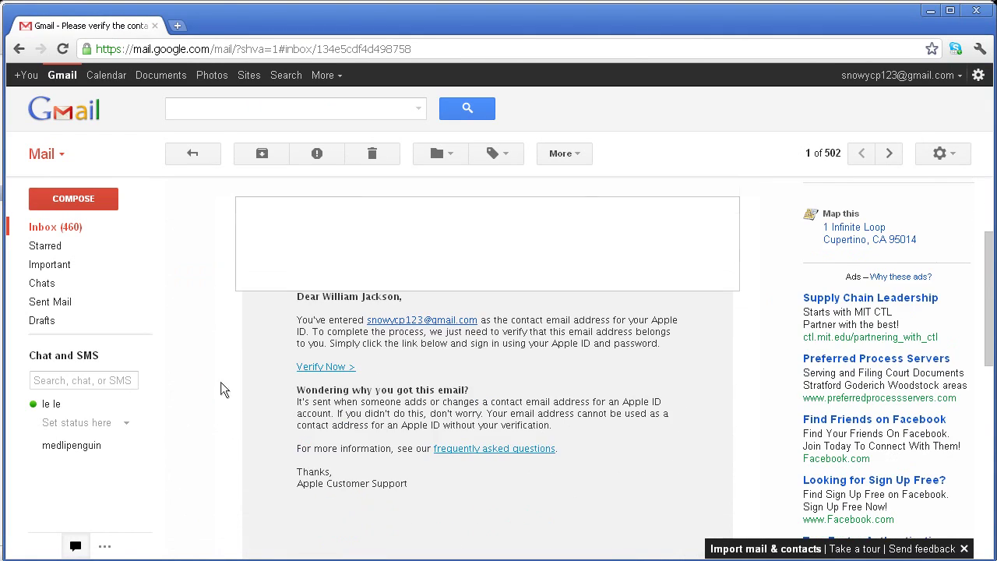
scroll(238, 384, down, 4)
scroll(254, 379, up, 5)
click(331, 446)
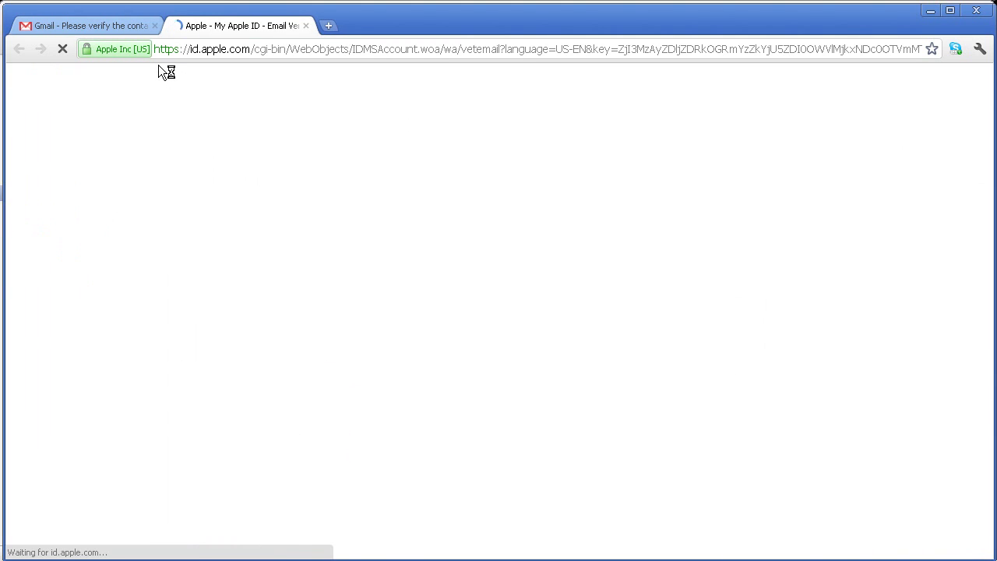
click(163, 27)
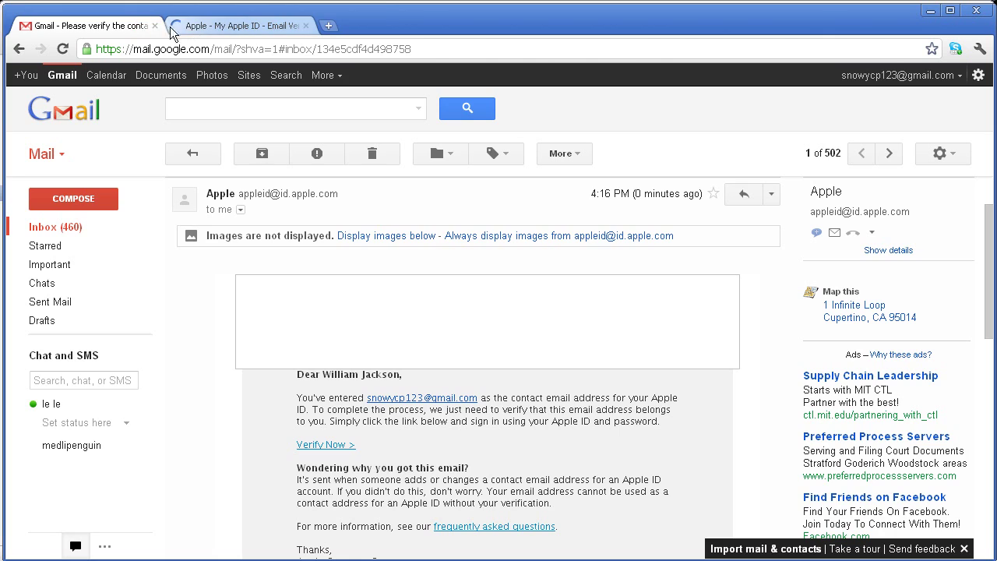
Sign in with the Gmail address and account password to verify the email, then return to the Store.
click(173, 28)
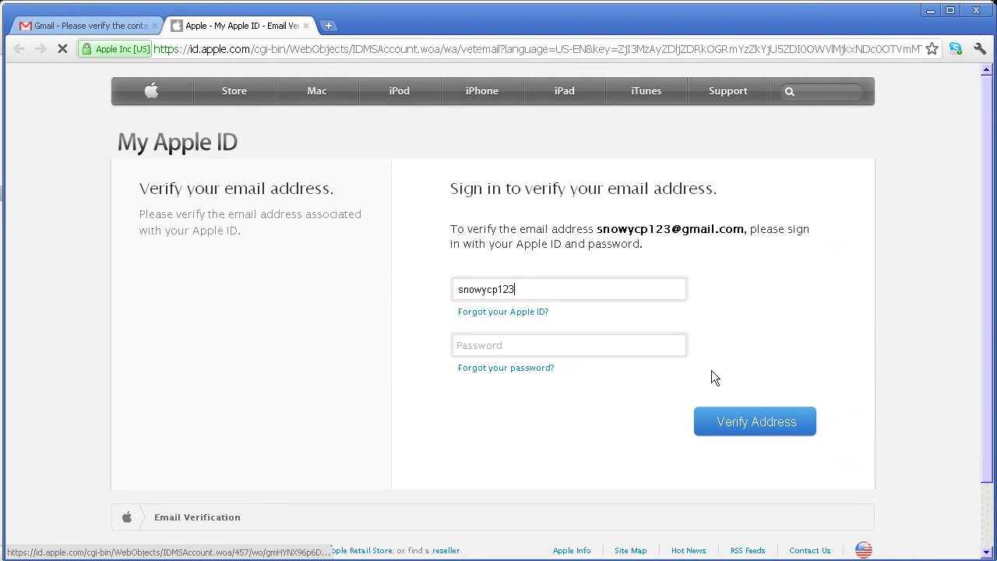
text(@gmail.com)
key(Tab)
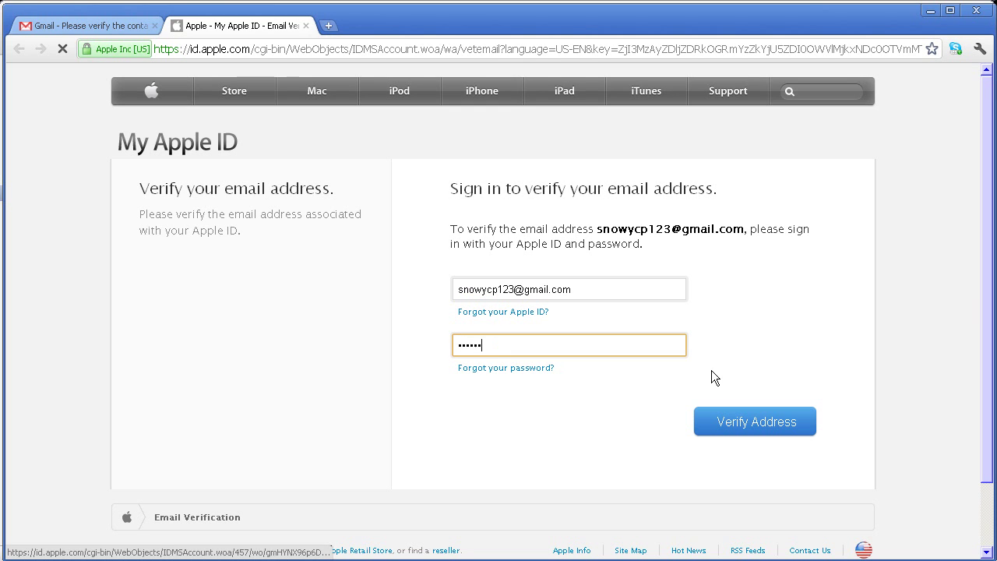
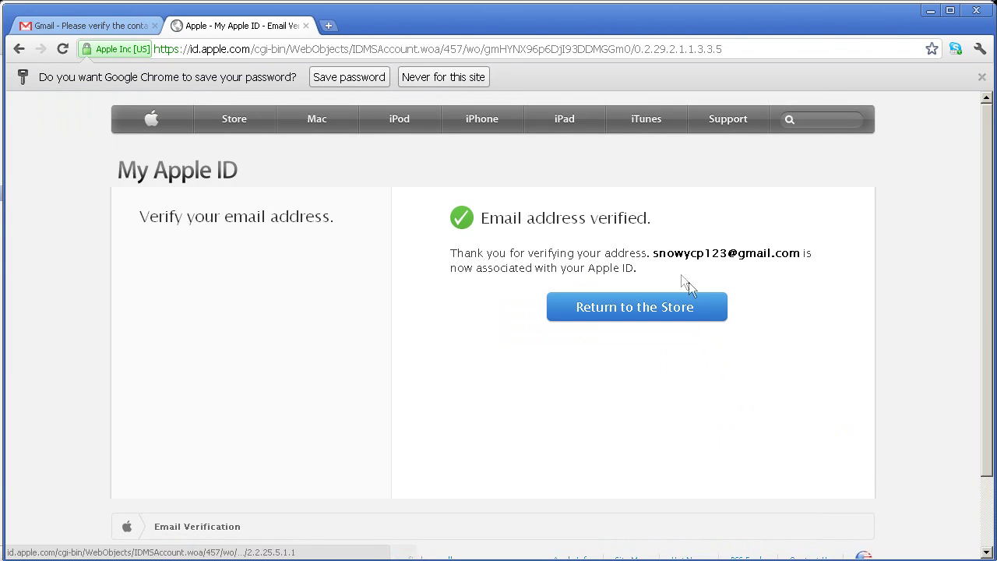
drag(479, 218, 652, 219)
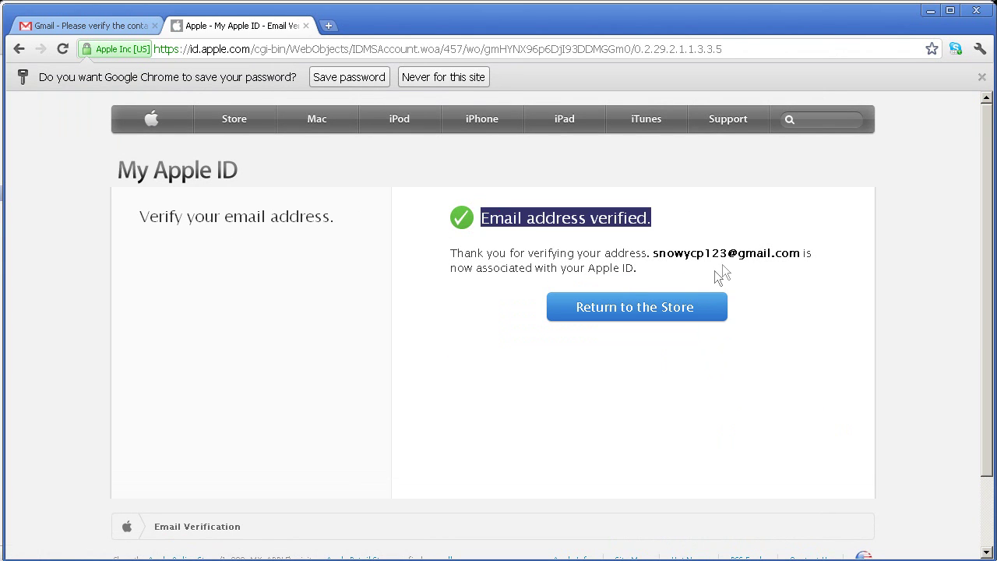
click(696, 312)
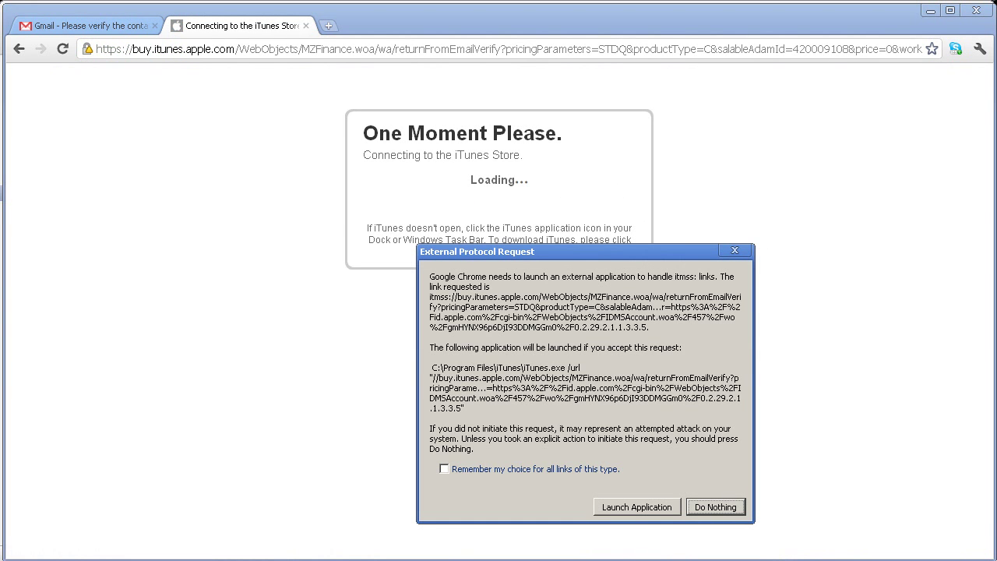
Launch iTunes from the browser prompt, pass the Congratulations page, and go to the App Store.
click(636, 508)
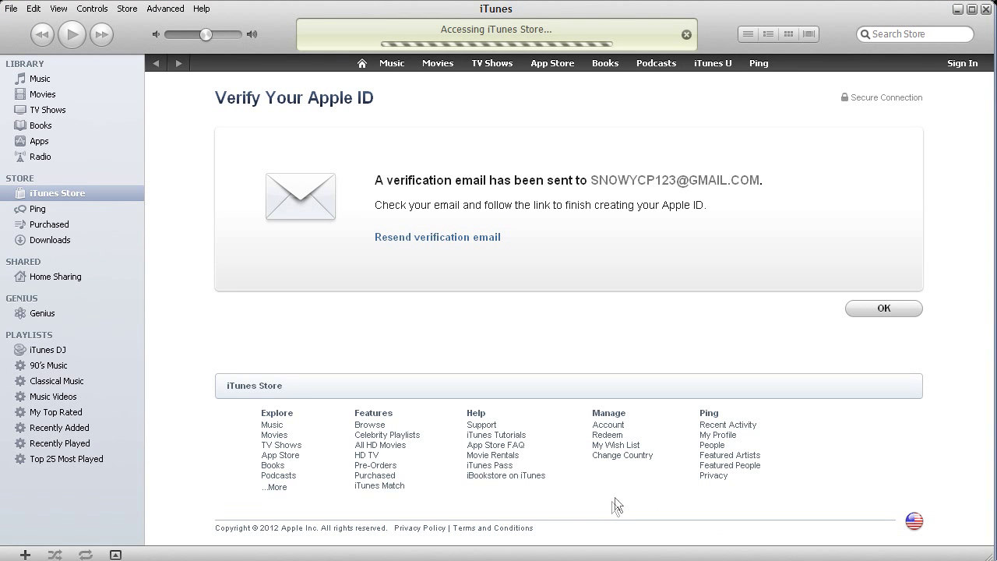
click(693, 497)
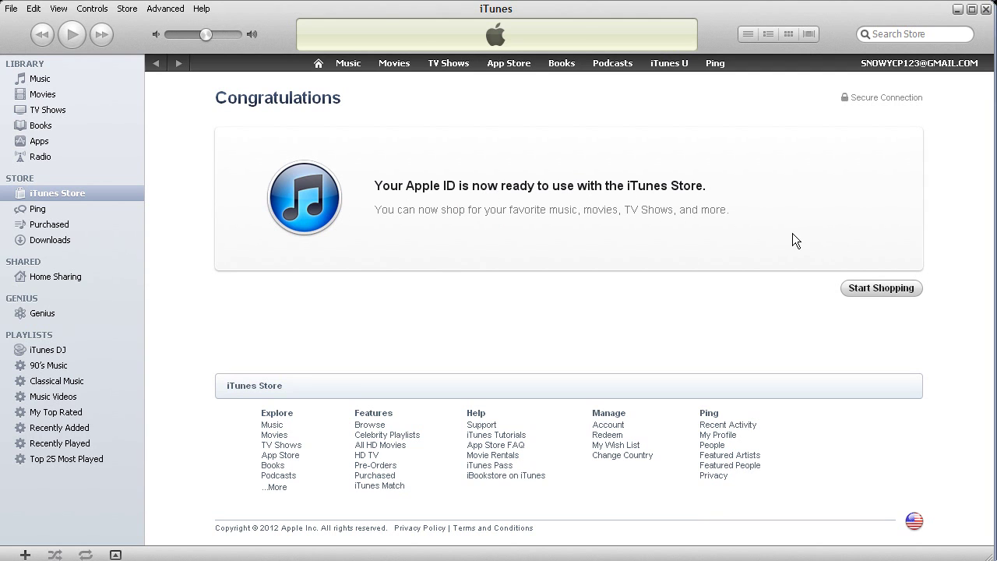
click(498, 65)
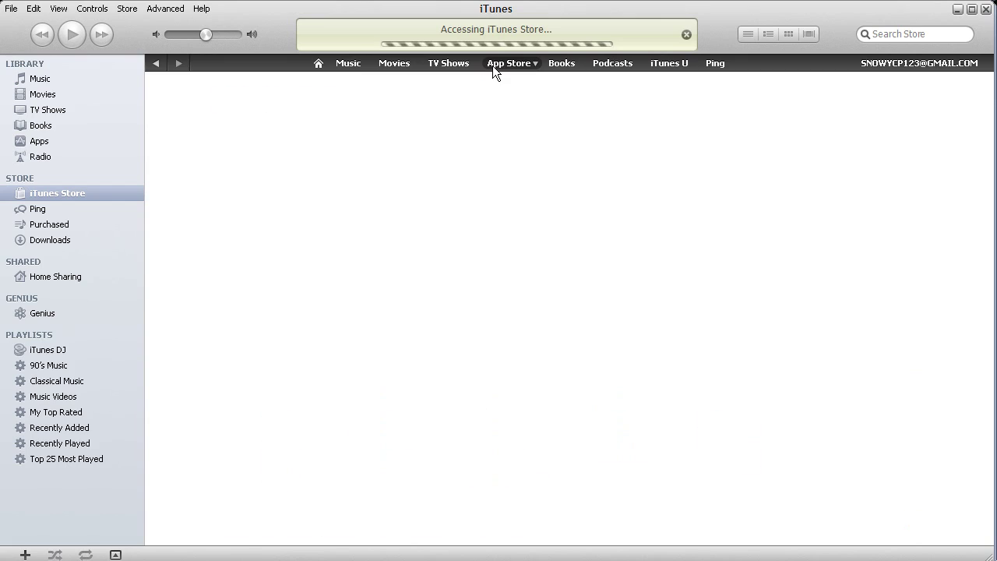
Get Temple Run for free and follow it in Downloads, declining automatic download checks.
scroll(812, 351, down, 10)
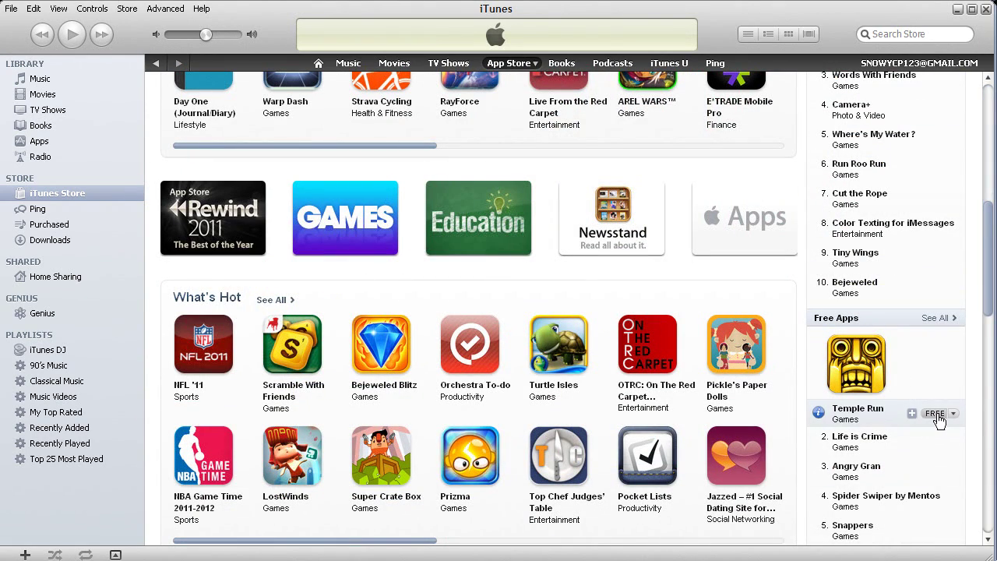
click(936, 414)
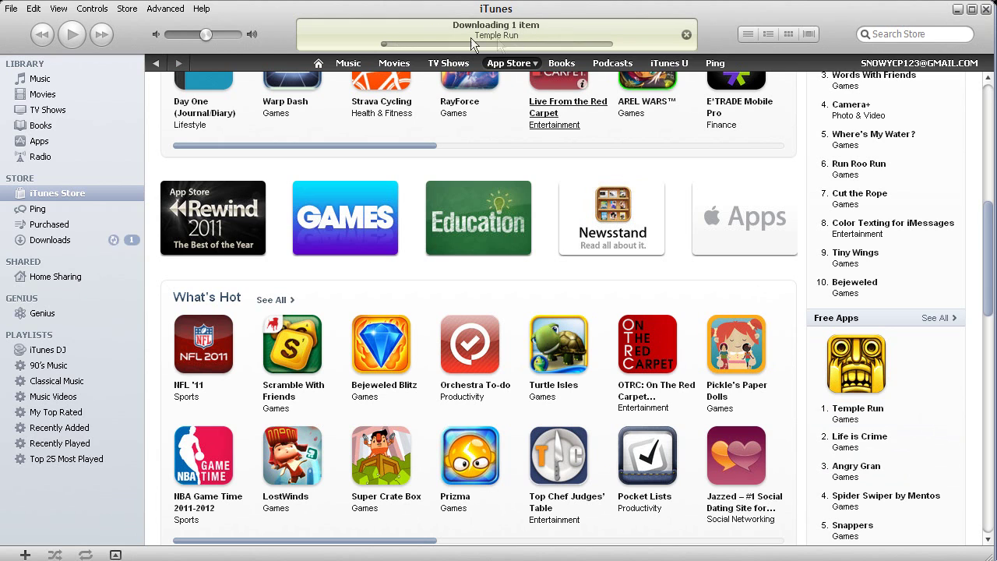
click(94, 236)
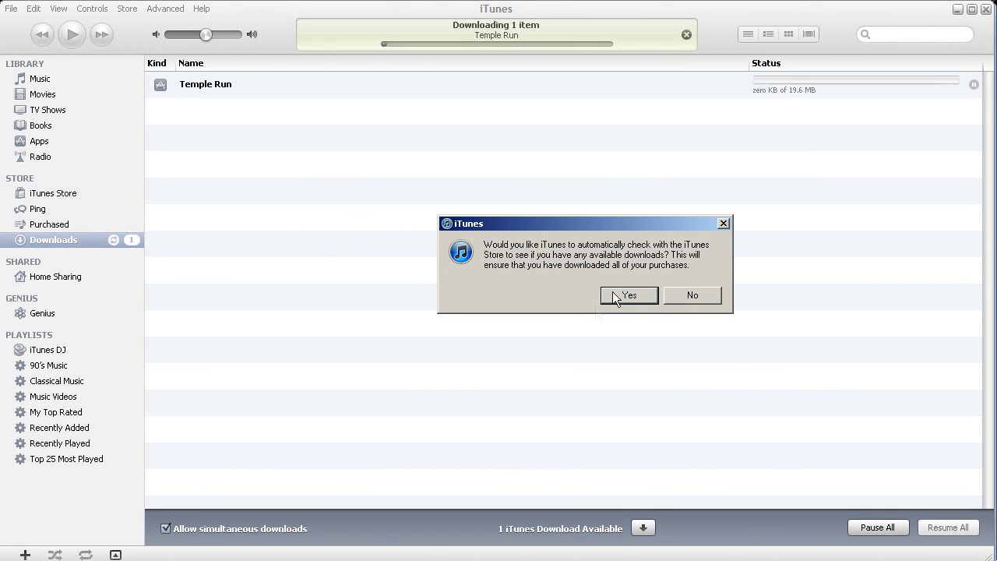
click(691, 295)
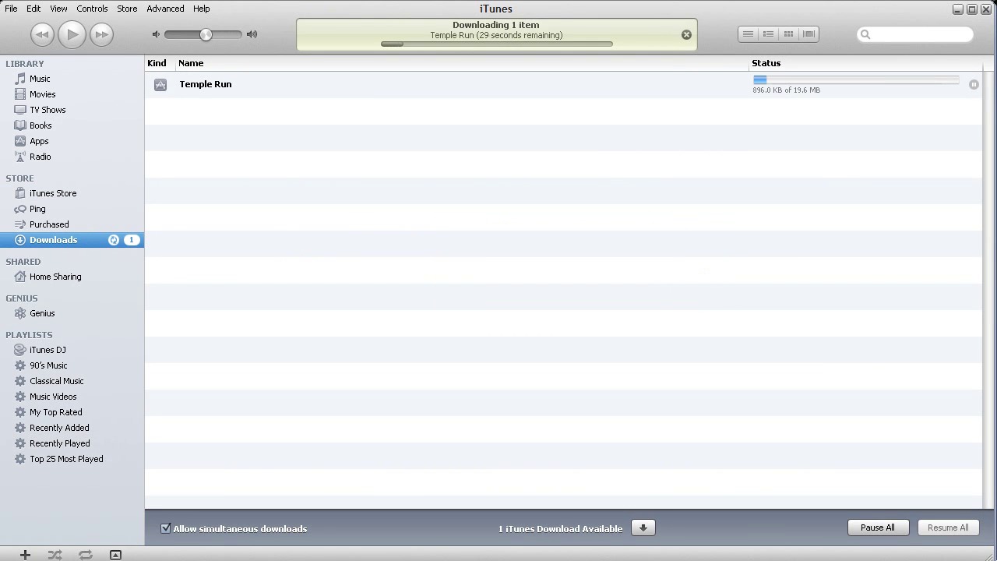